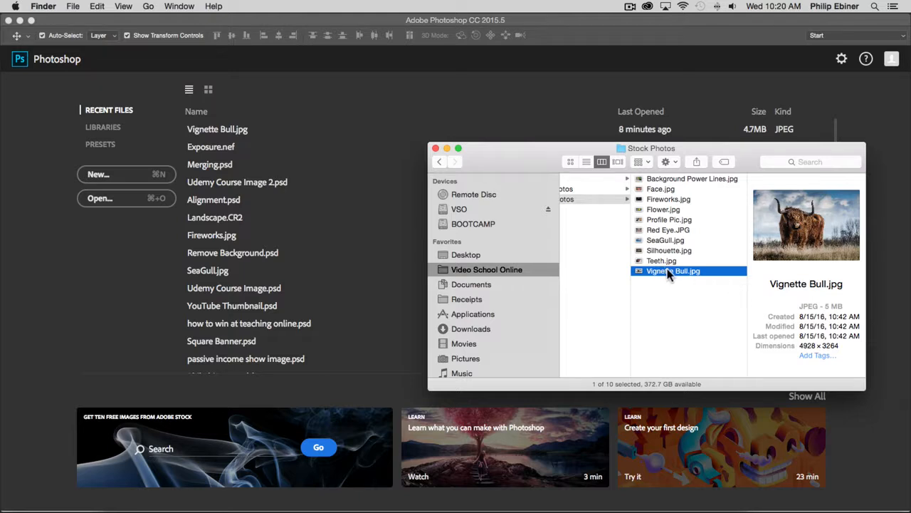
- Open Vignette Bull.jpg from the Stock Photos folder in Adobe Photoshop CC 2015.5
right_click(667, 276)
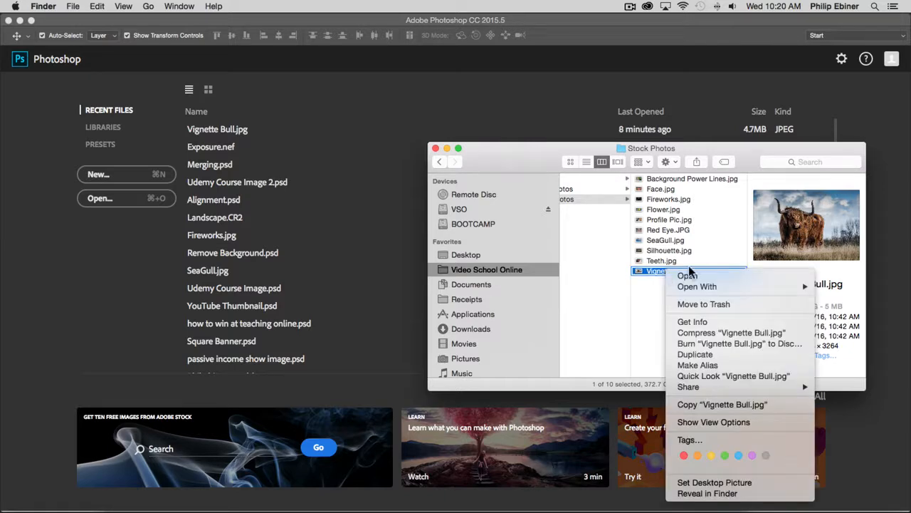
mouse_move(696, 285)
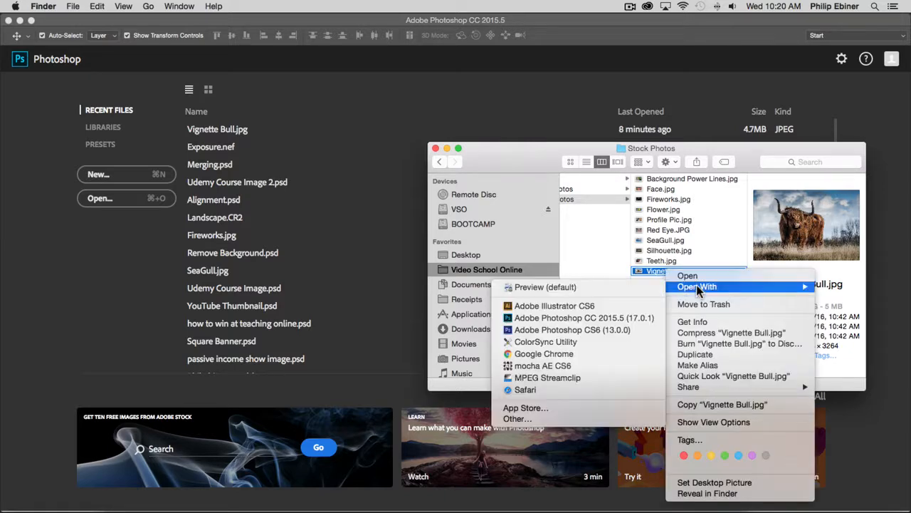
click(614, 317)
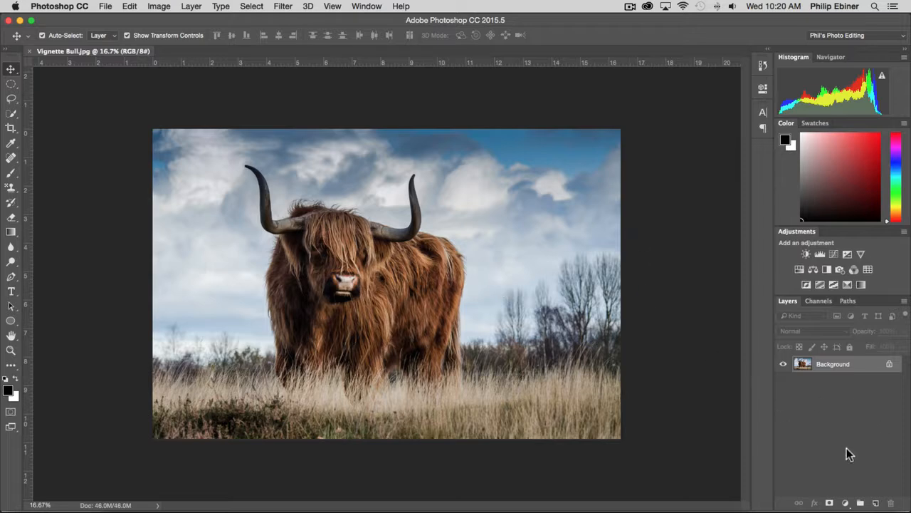
- Add a new empty layer and make a large elliptical selection around the bull, leaving a margin to the photo's edges
click(876, 503)
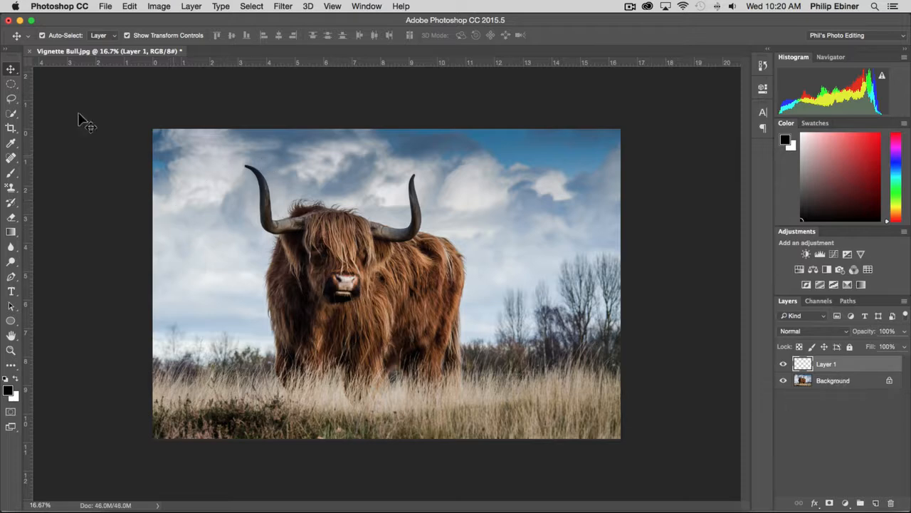
click(11, 87)
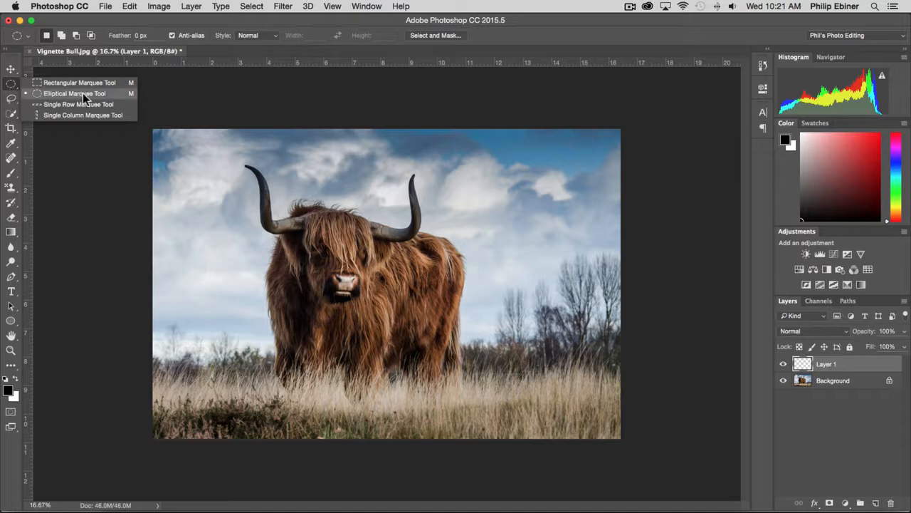
click(12, 86)
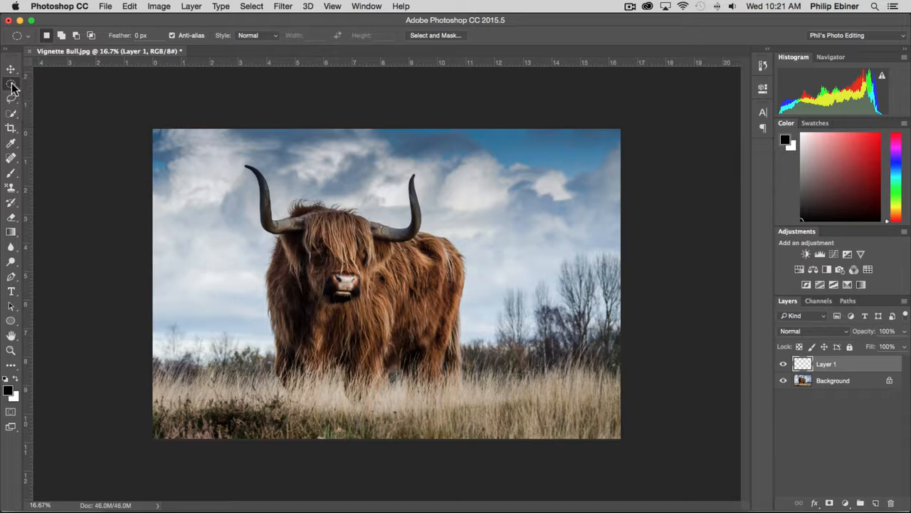
click(13, 86)
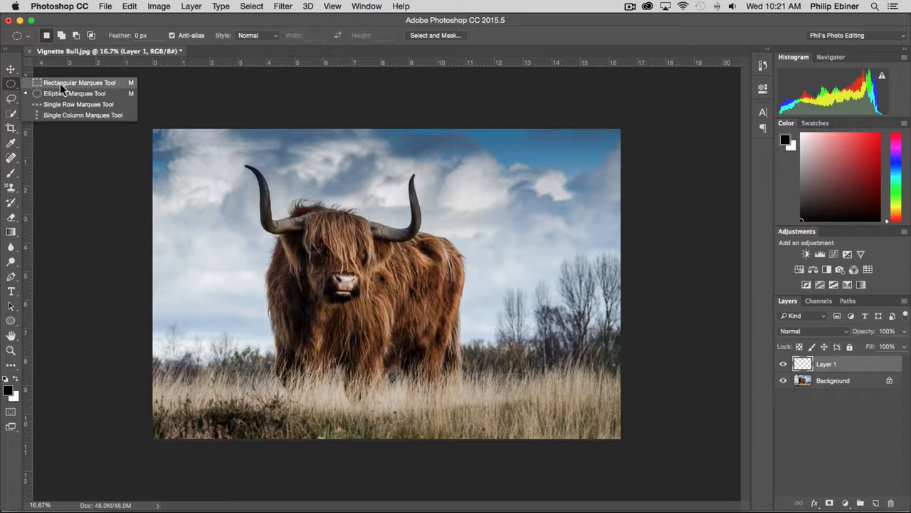
click(60, 83)
click(12, 86)
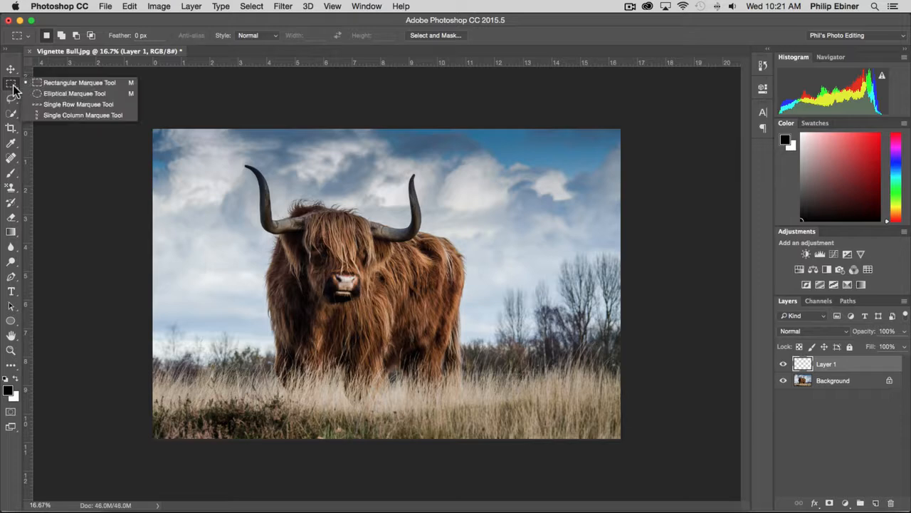
click(55, 94)
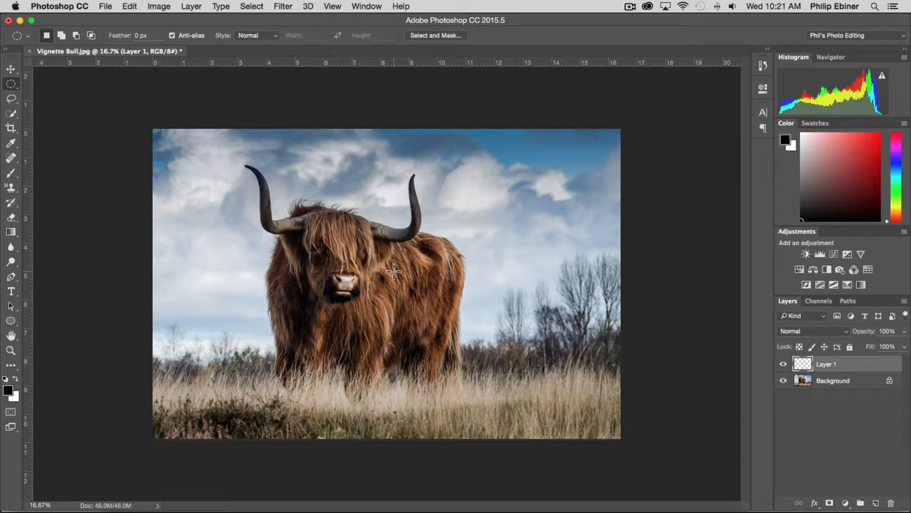
drag(394, 271, 606, 391)
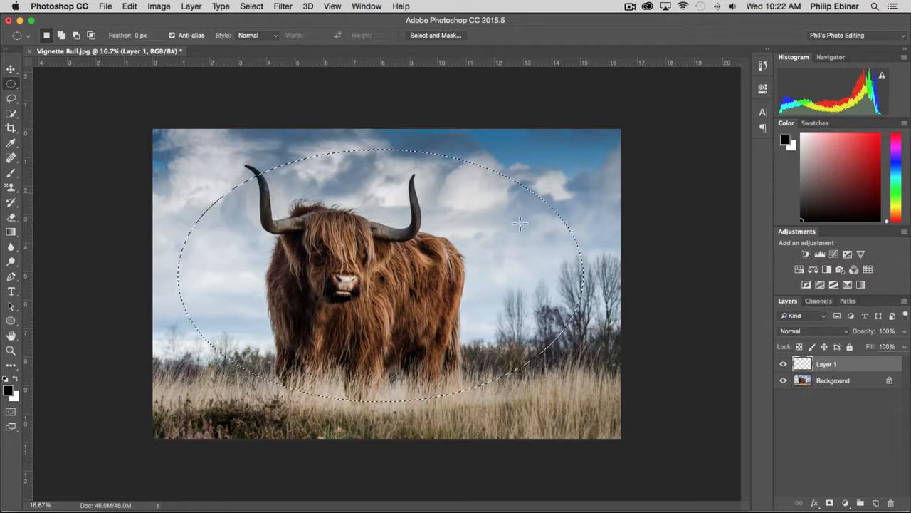
- Try filling the elliptical selection with the black foreground color on the new layer, and clear that fill
click(8, 389)
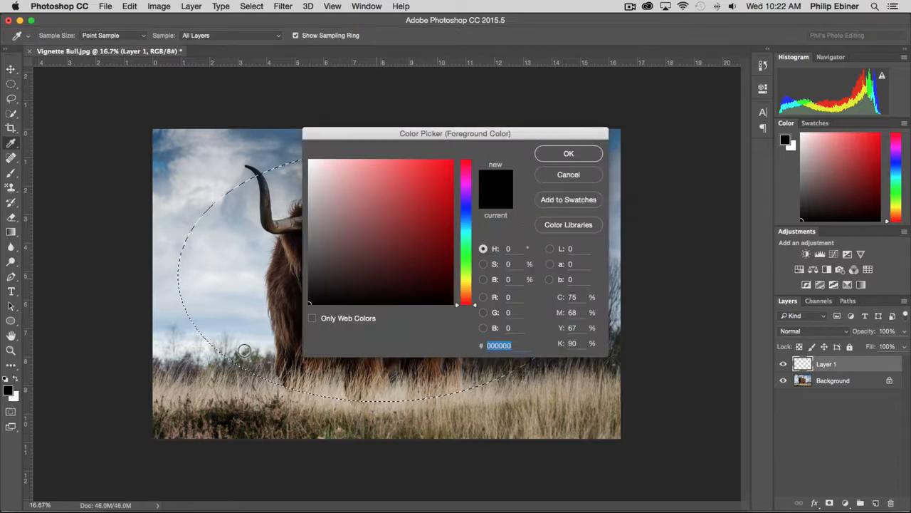
click(588, 156)
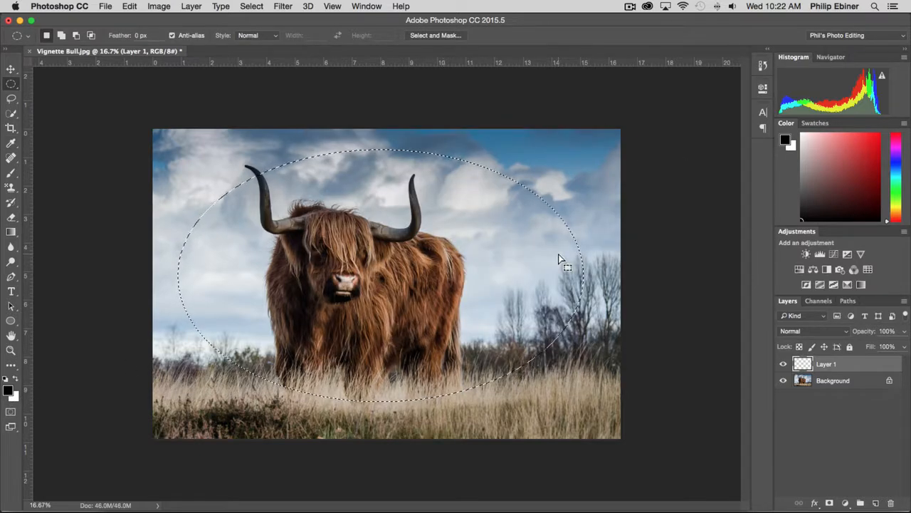
key(alt)
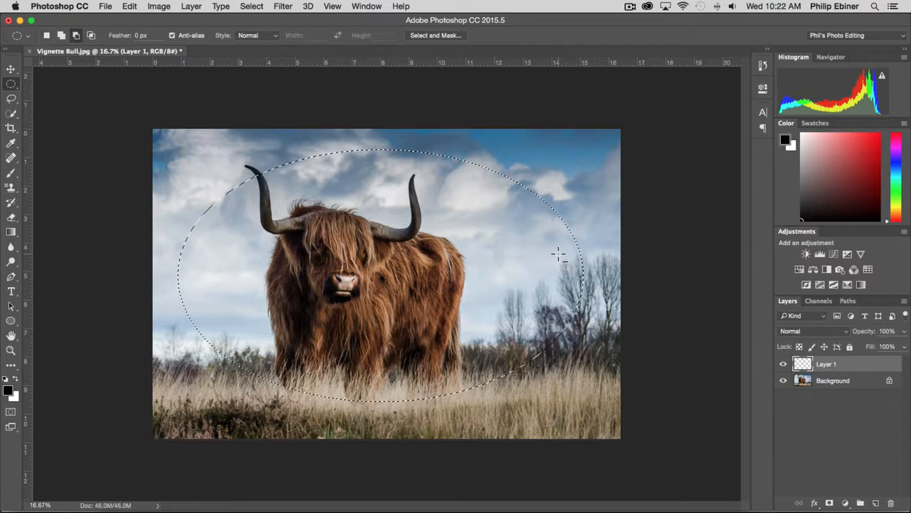
key(alt+BackSpace)
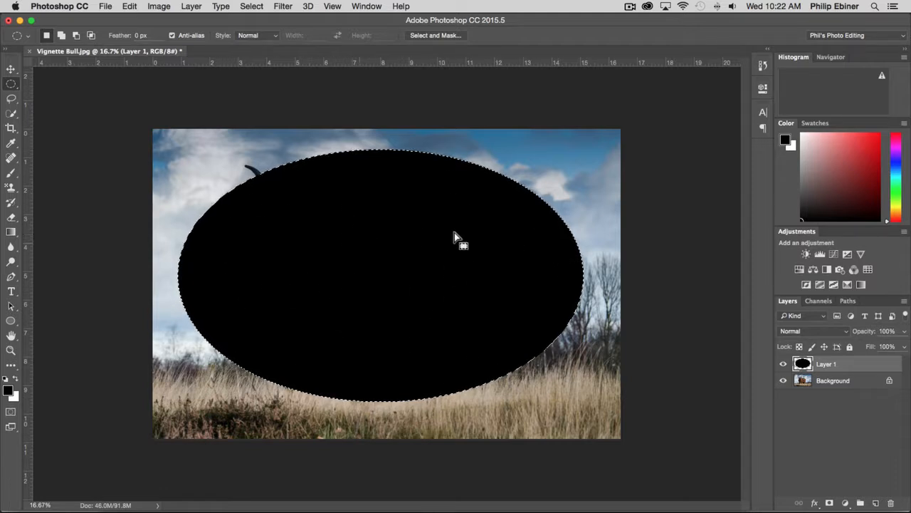
key(Delete)
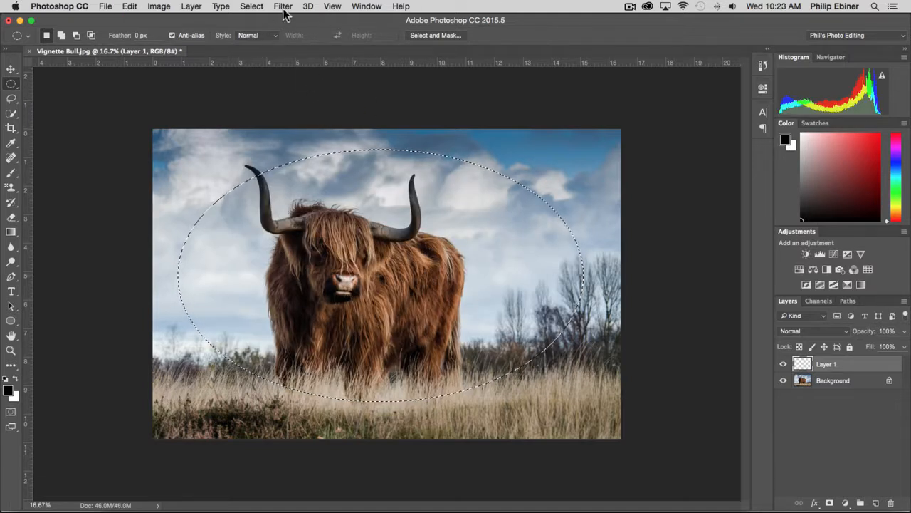
- Invert the elliptical selection, fill the area outside the ellipse with black on the new layer, and deselect
click(256, 7)
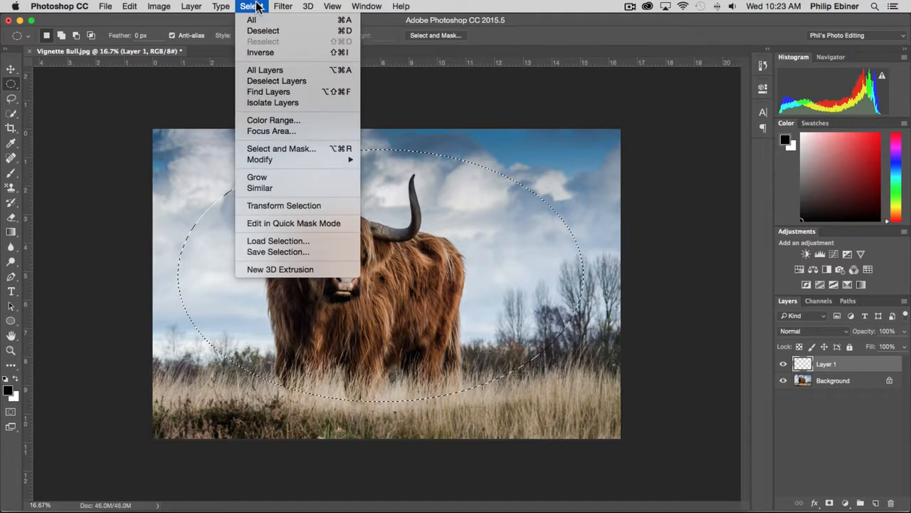
click(263, 53)
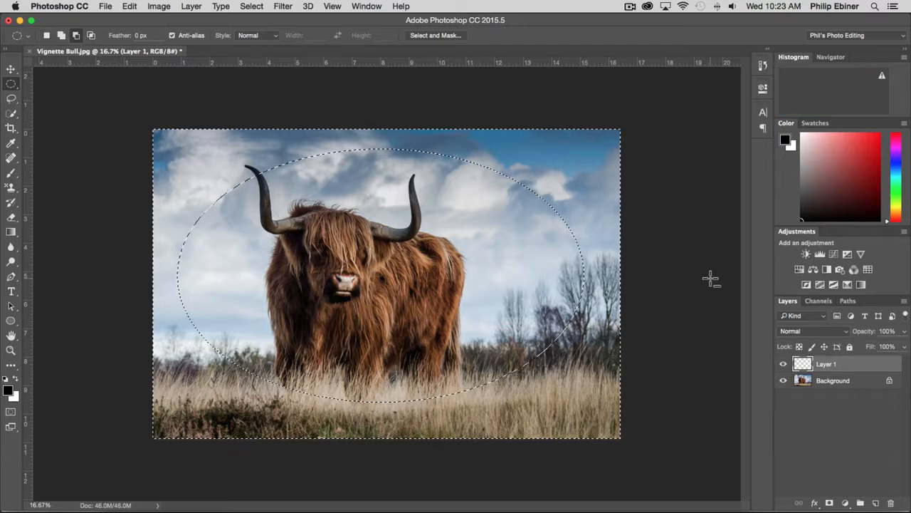
key(alt+BackSpace)
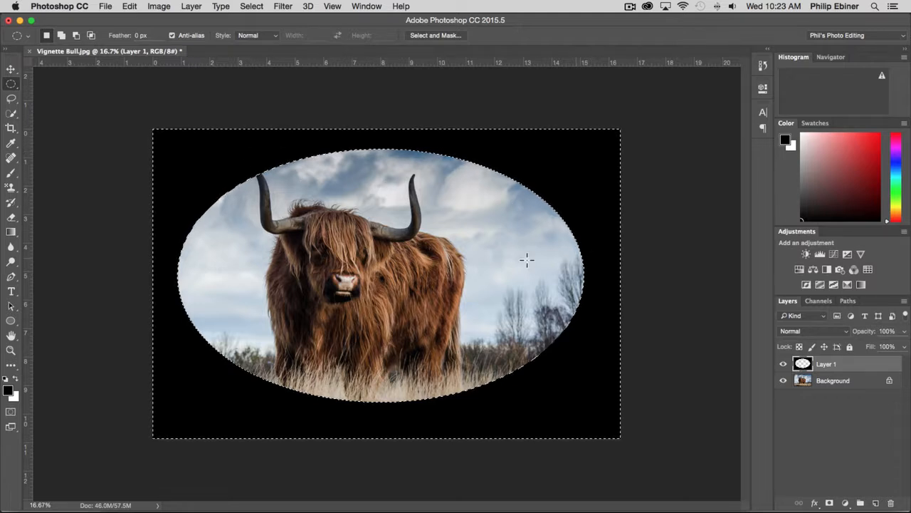
key(super+d)
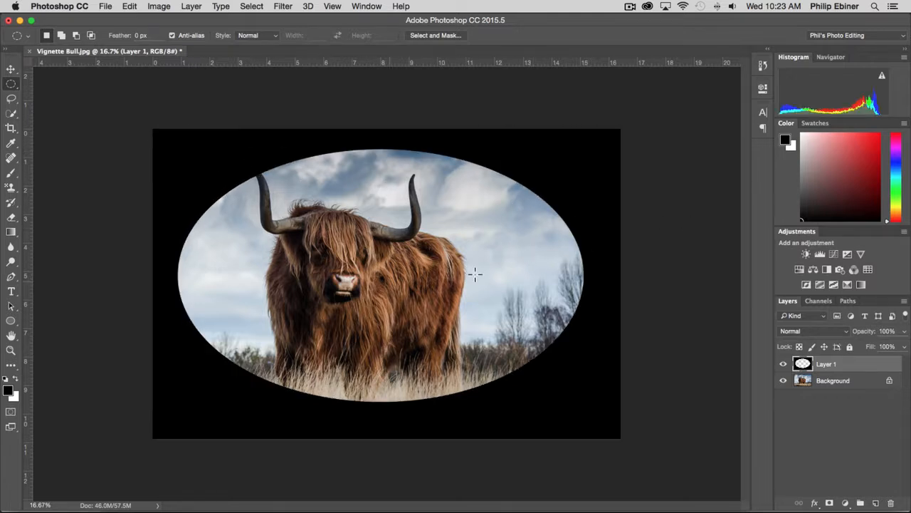
- Rename the layer holding the black oval frame as Vignette
click(11, 65)
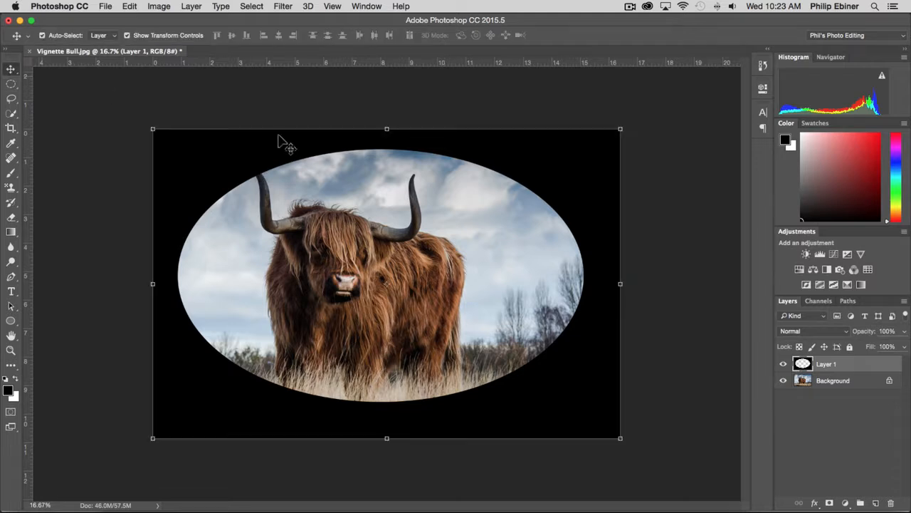
double_click(827, 364)
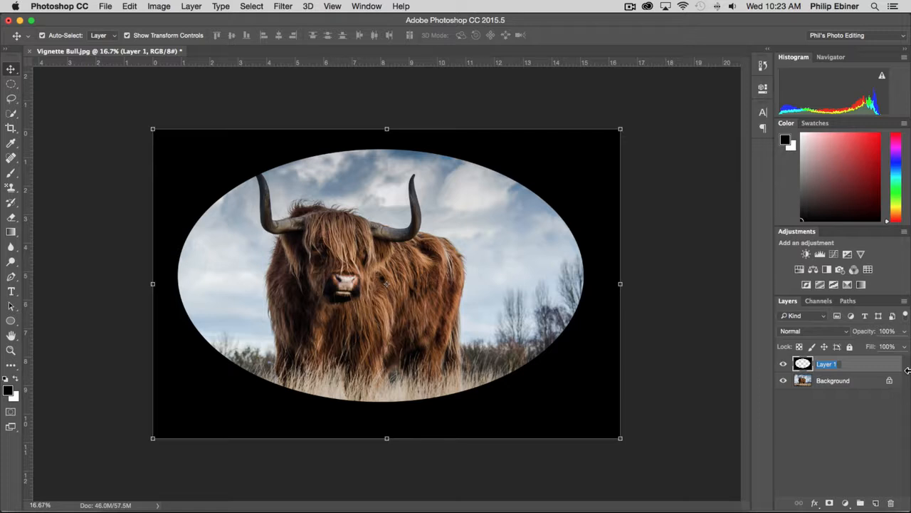
text(Vignette)
key(Return)
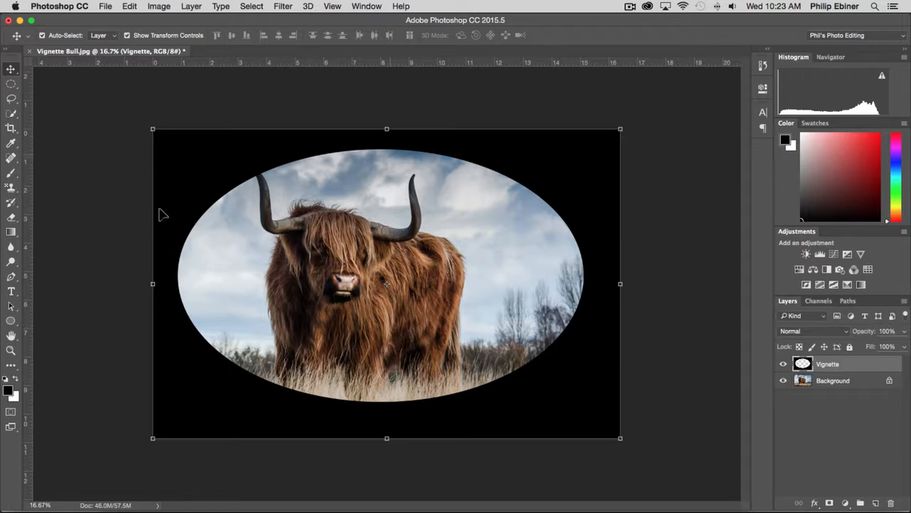
- Soften the Vignette layer's edges by applying a Gaussian Blur with a radius of 182.4 pixels
click(288, 7)
mouse_move(306, 144)
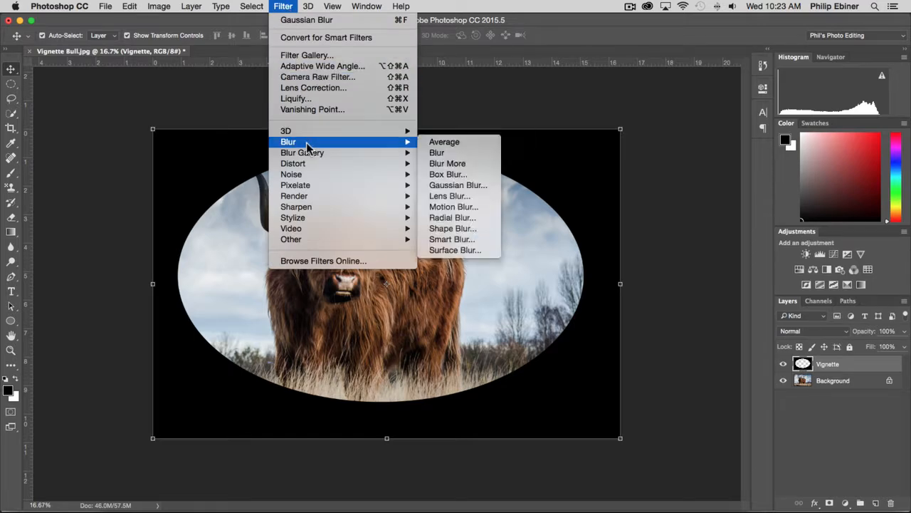
click(475, 190)
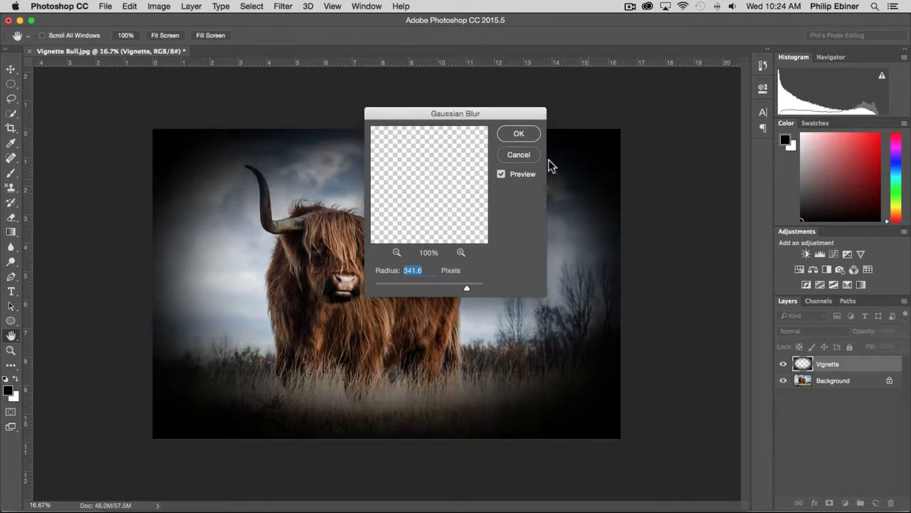
drag(456, 114, 635, 104)
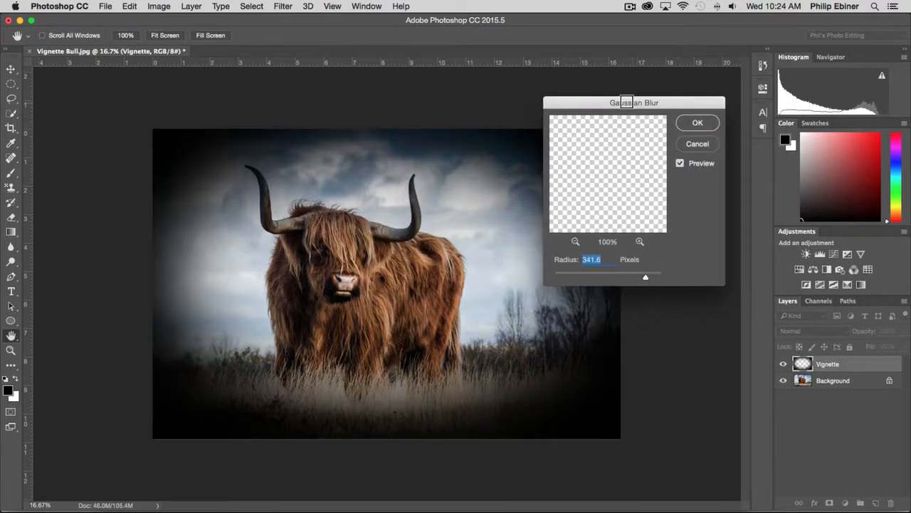
drag(629, 277, 584, 277)
click(626, 278)
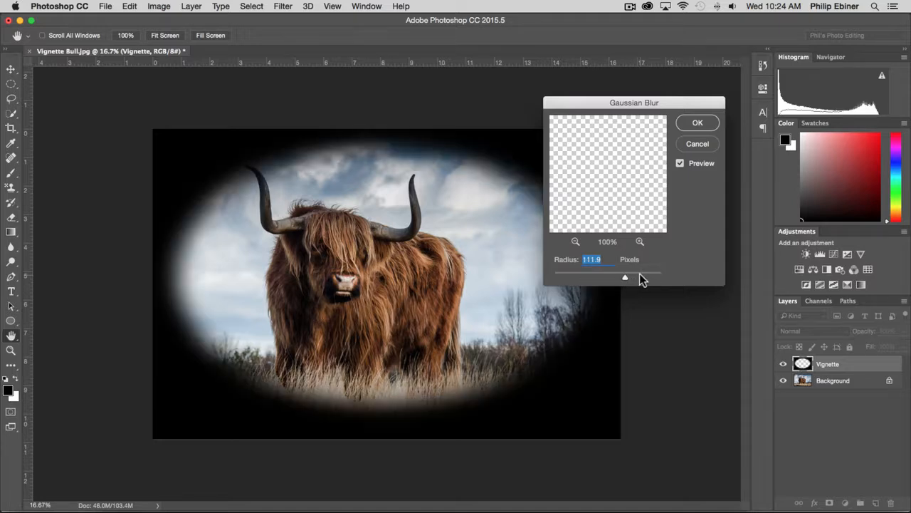
drag(643, 278, 639, 279)
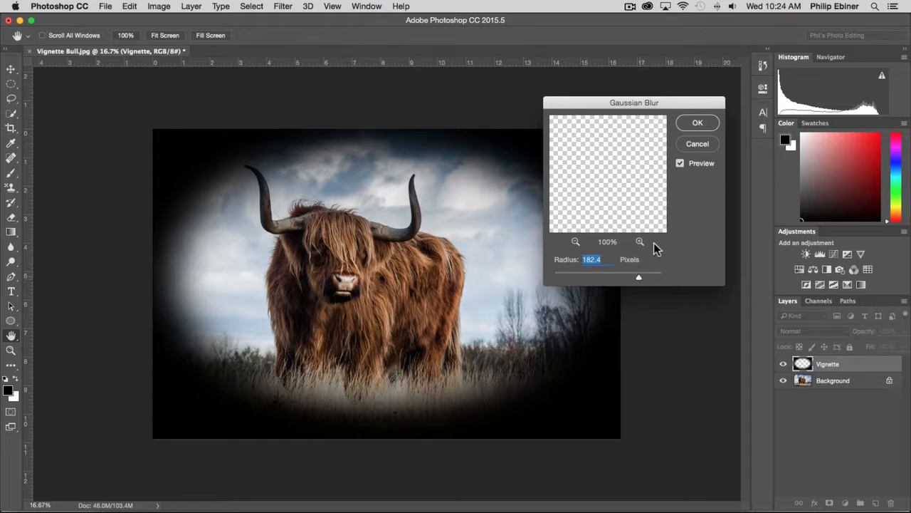
click(698, 121)
key(v)
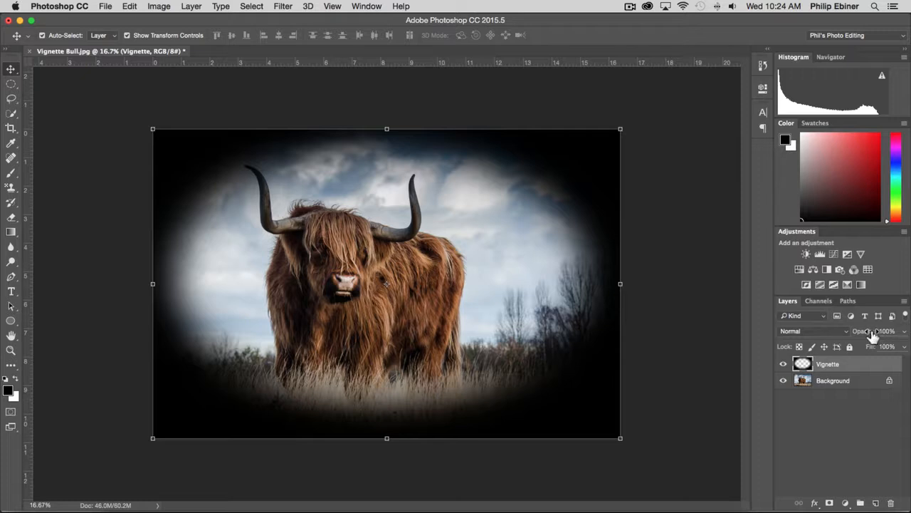
- Try the Vignette layer at 42% opacity and restore it to 100%
mouse_move(871, 332)
mouse_down()
mouse_move(849, 335)
mouse_move(858, 336)
mouse_up()
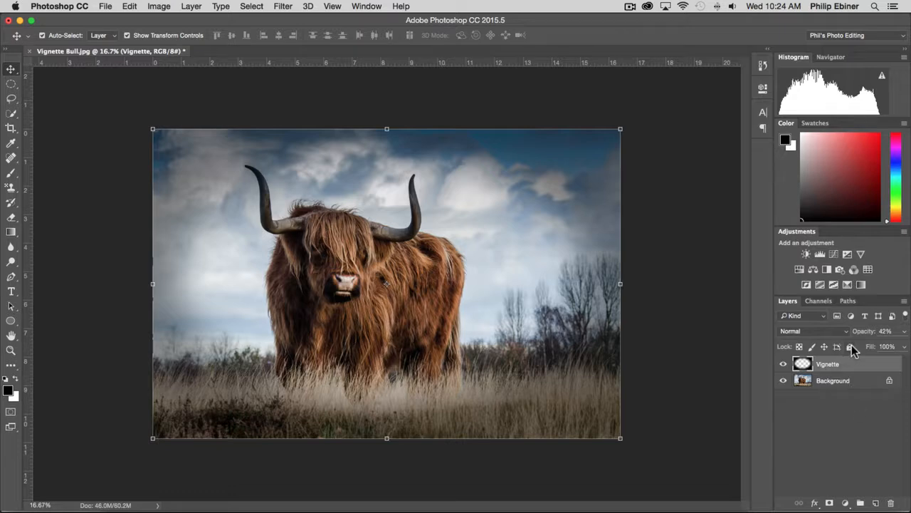
click(839, 384)
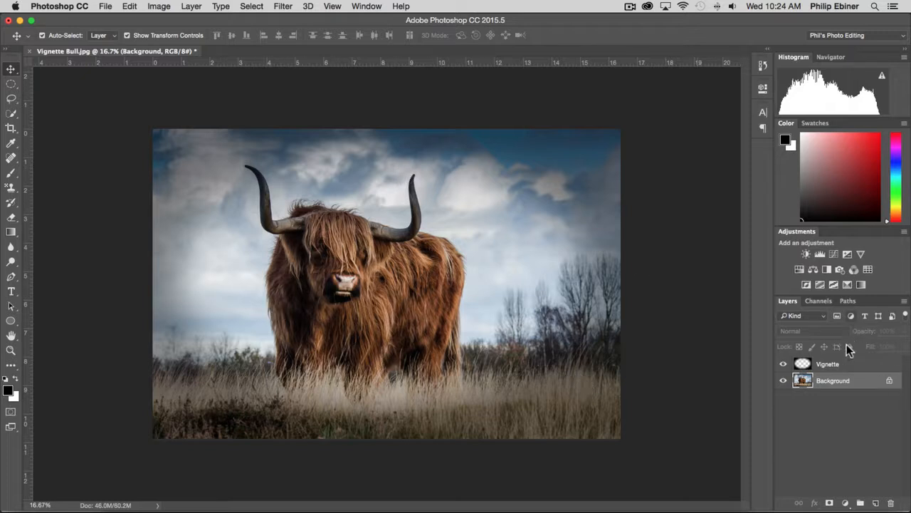
click(842, 365)
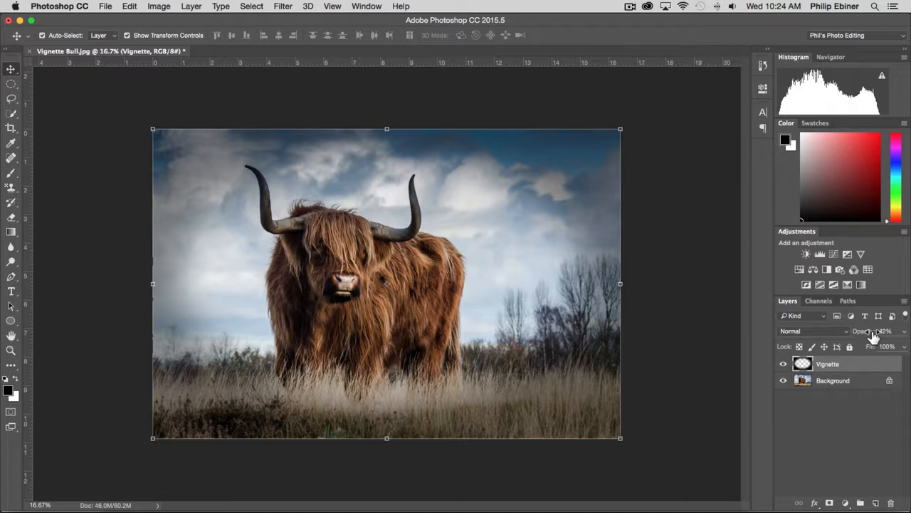
drag(870, 332, 910, 329)
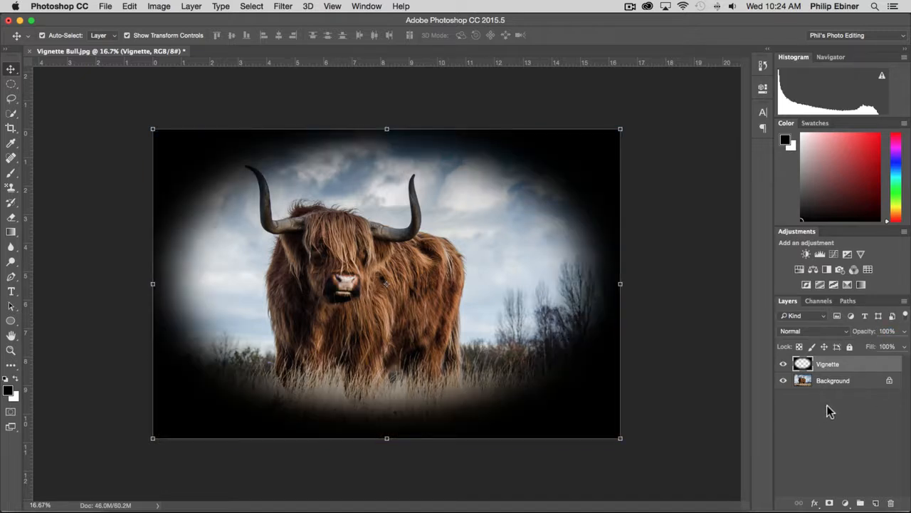
- Duplicate the Background layer, placing the copy directly beneath the Vignette layer
click(845, 388)
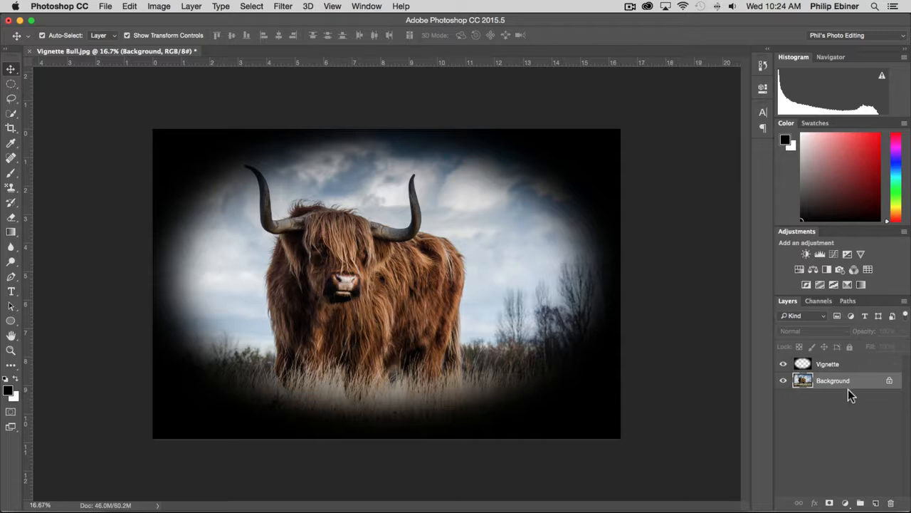
click(858, 400)
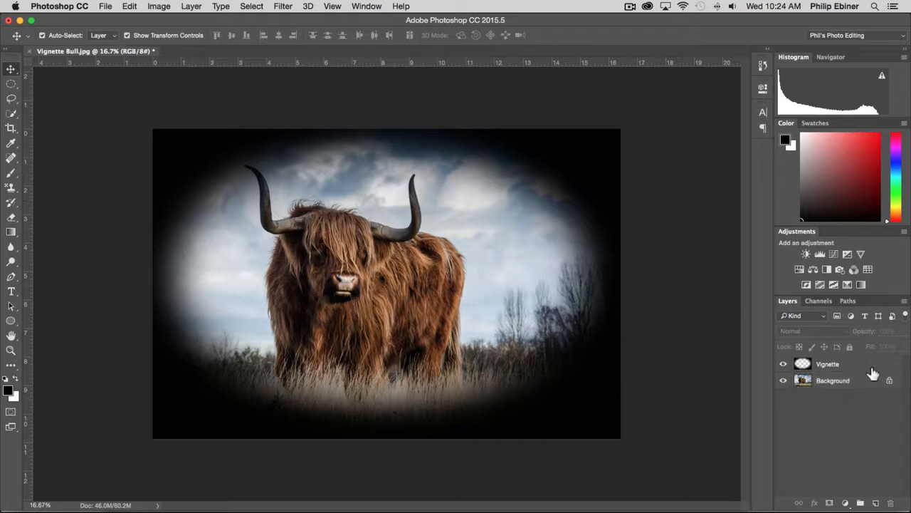
click(834, 386)
drag(842, 385, 876, 503)
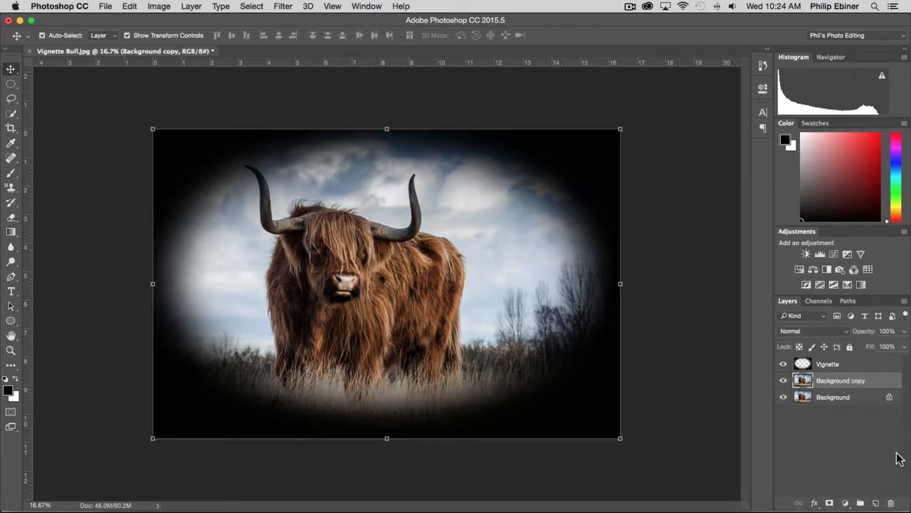
- Undo the Background layer's duplication and convert the locked Background into a regular layer named Bull
click(851, 399)
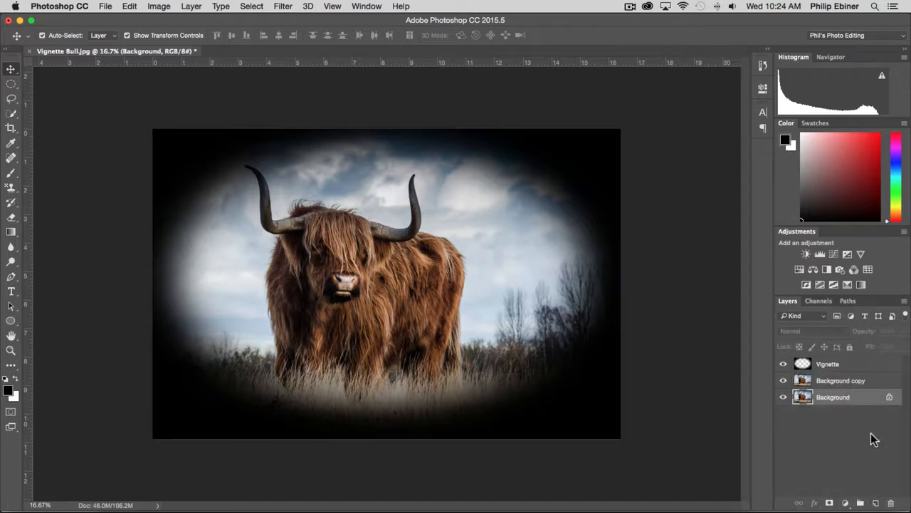
key(super+z)
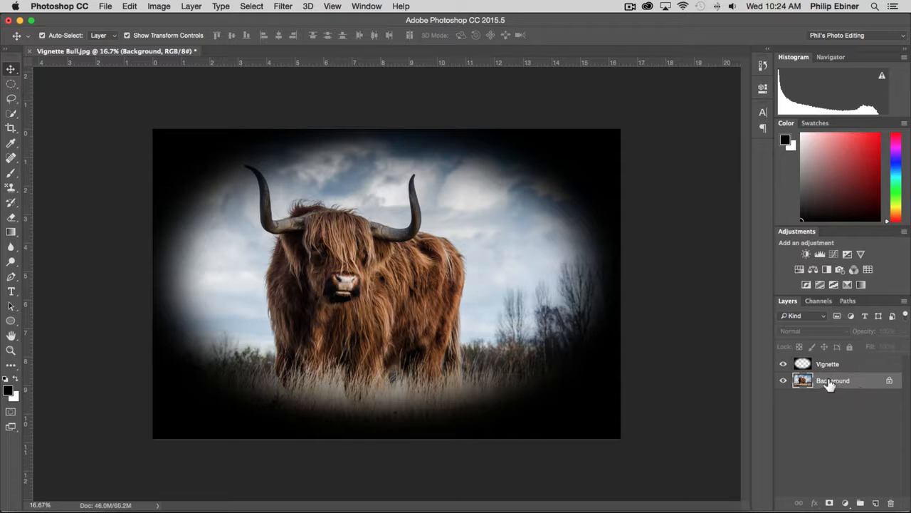
double_click(853, 384)
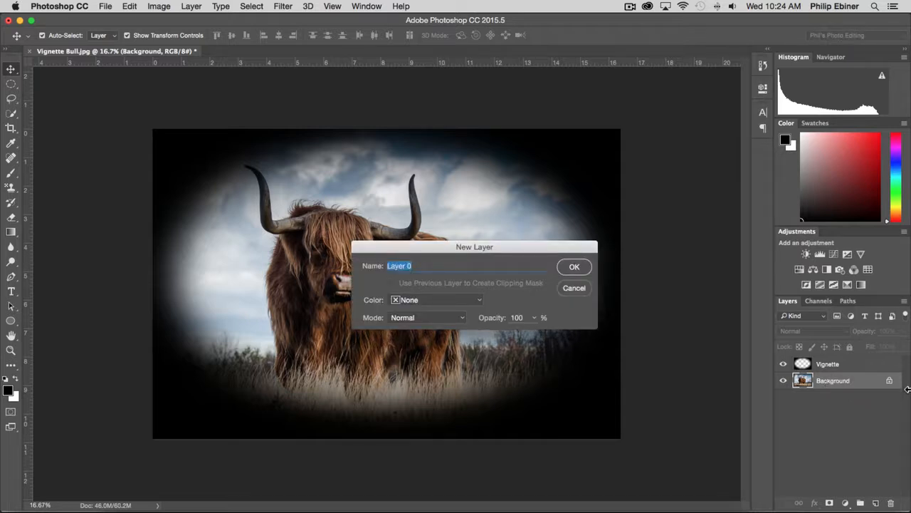
text(Bull)
key(Return)
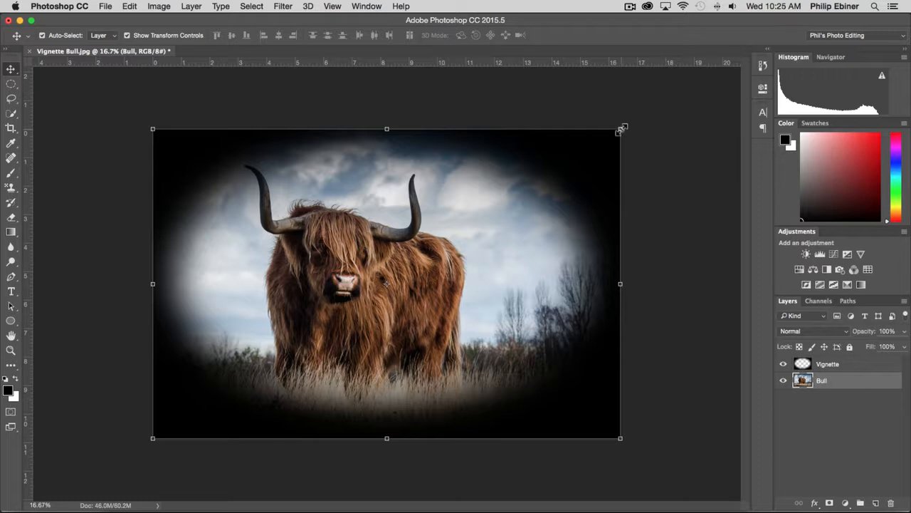
- Enlarge the Bull layer to 111.40% and reposition it so the bull sits centred inside the vignette
drag(622, 129, 661, 102)
drag(660, 438, 673, 447)
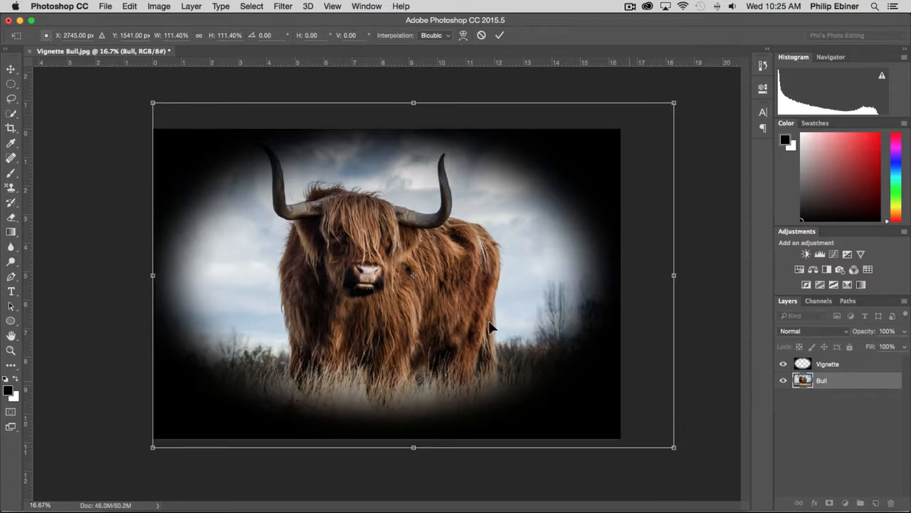
mouse_move(421, 297)
mouse_down()
mouse_move(394, 298)
mouse_move(409, 306)
mouse_move(394, 302)
mouse_move(410, 311)
mouse_move(403, 322)
mouse_move(399, 293)
mouse_move(409, 299)
mouse_up()
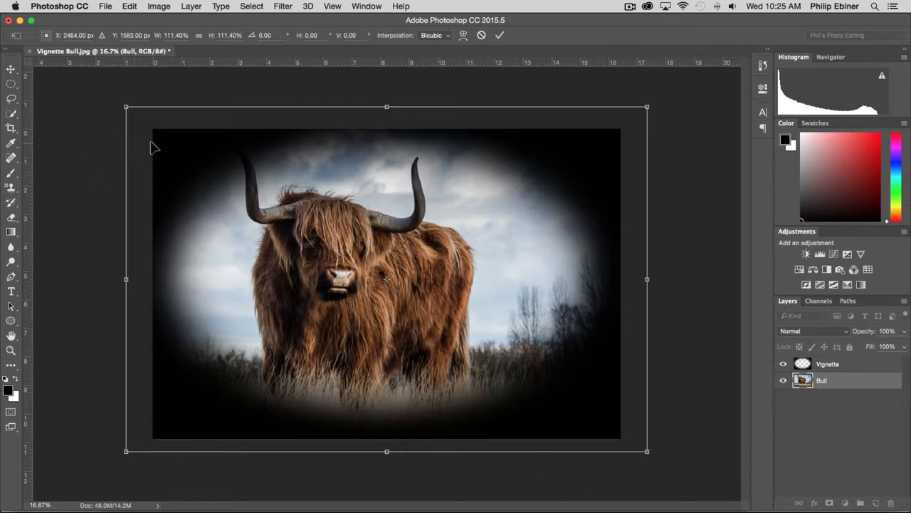
mouse_move(379, 280)
mouse_down()
mouse_move(348, 289)
mouse_move(381, 272)
mouse_move(381, 291)
mouse_move(372, 292)
mouse_up()
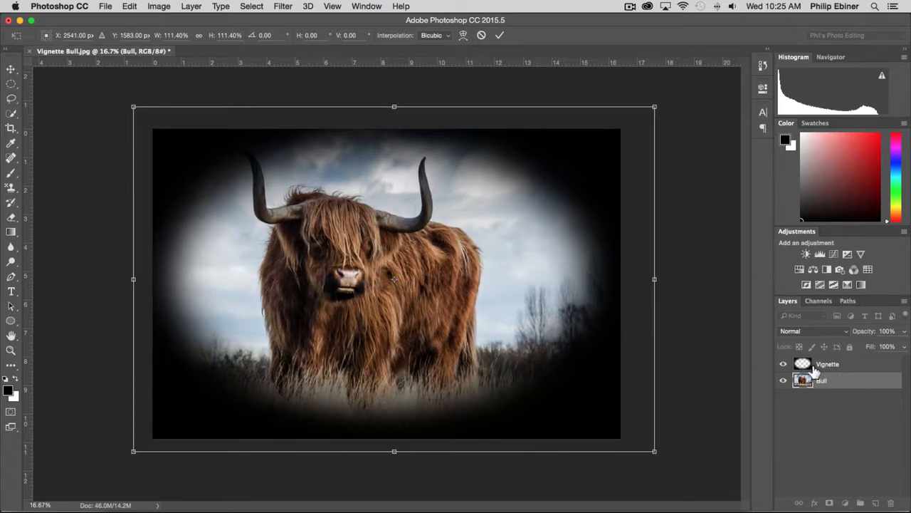
key(Return)
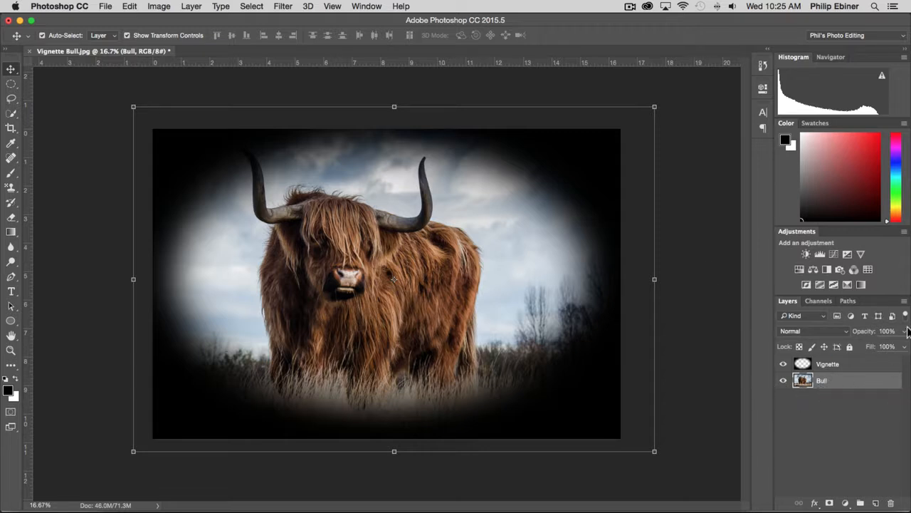
mouse_move(865, 332)
mouse_down()
mouse_move(843, 335)
mouse_move(857, 337)
mouse_up()
click(860, 419)
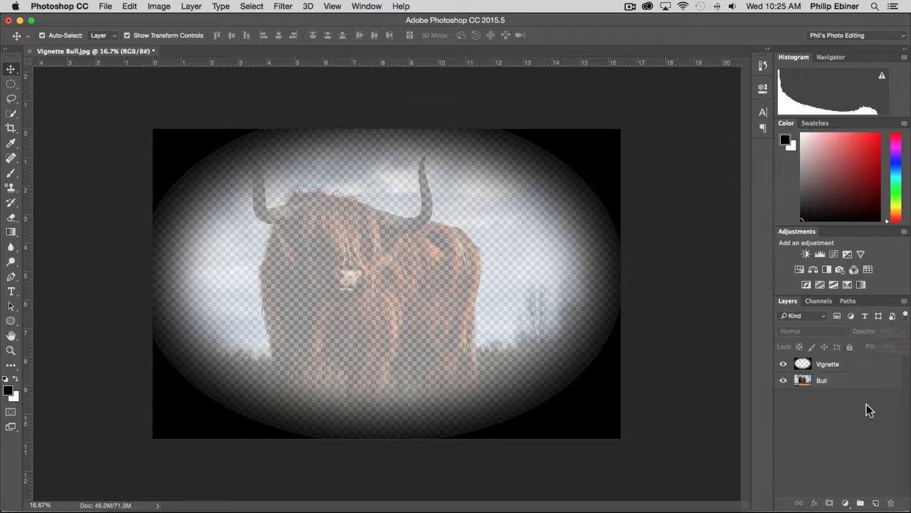
key(super+z)
- Reduce the Vignette layer's opacity to 53% and deselect the layers
click(851, 366)
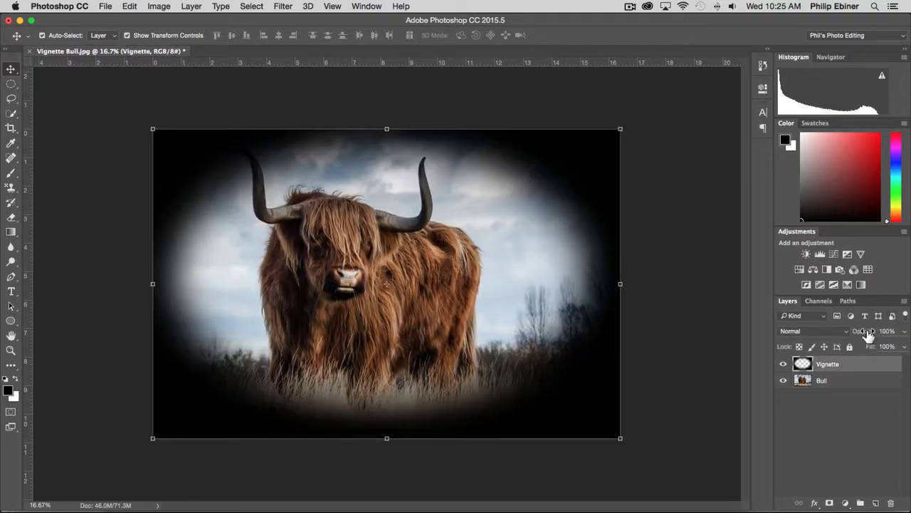
drag(865, 332, 840, 336)
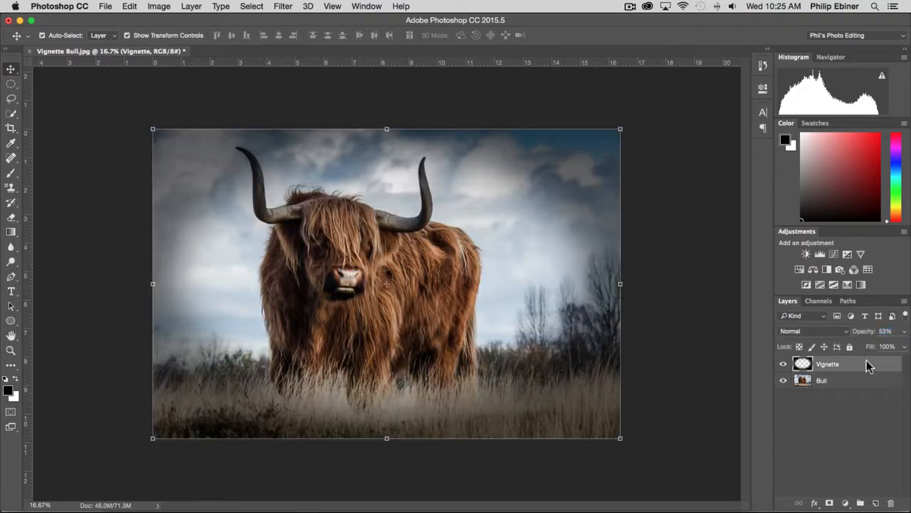
click(855, 417)
- Hide and show the Vignette layer repeatedly to compare the bull photo with and without the darkened edges
click(783, 364)
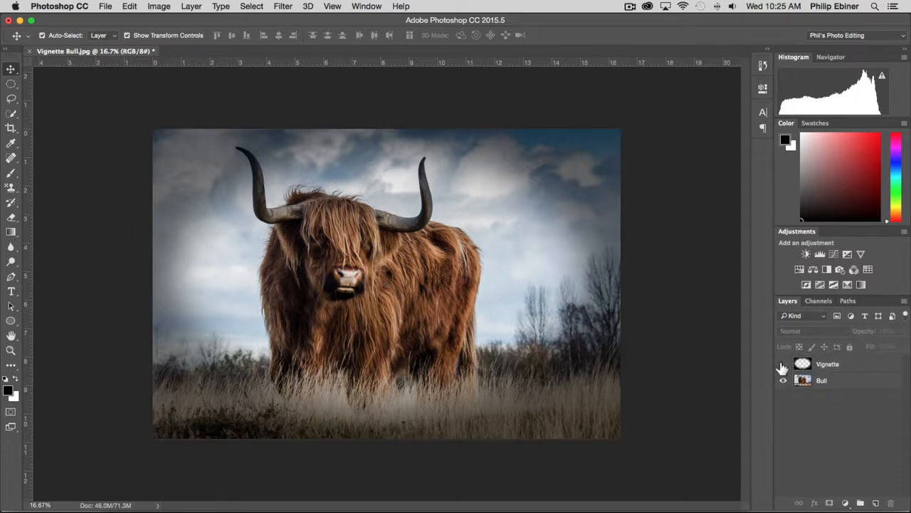
click(783, 364)
click(783, 364)
click(783, 364)
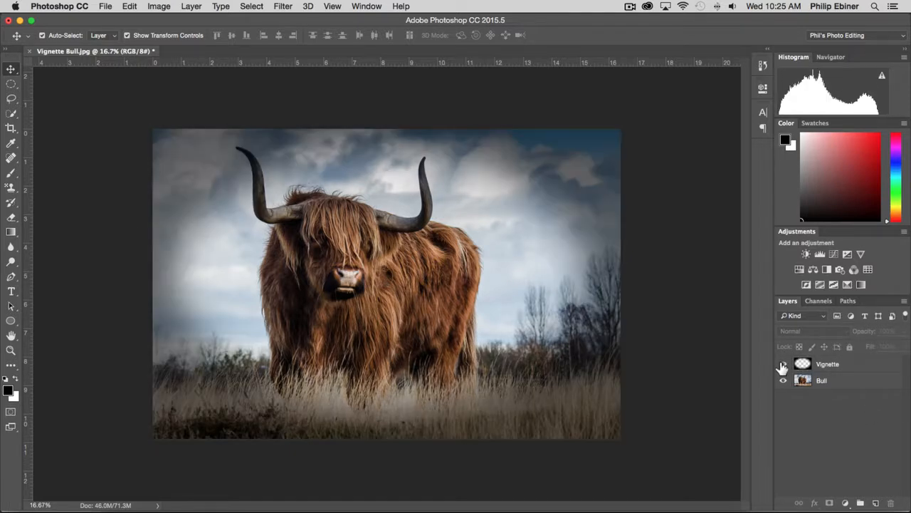
click(783, 363)
click(783, 364)
click(783, 364)
click(783, 363)
click(783, 364)
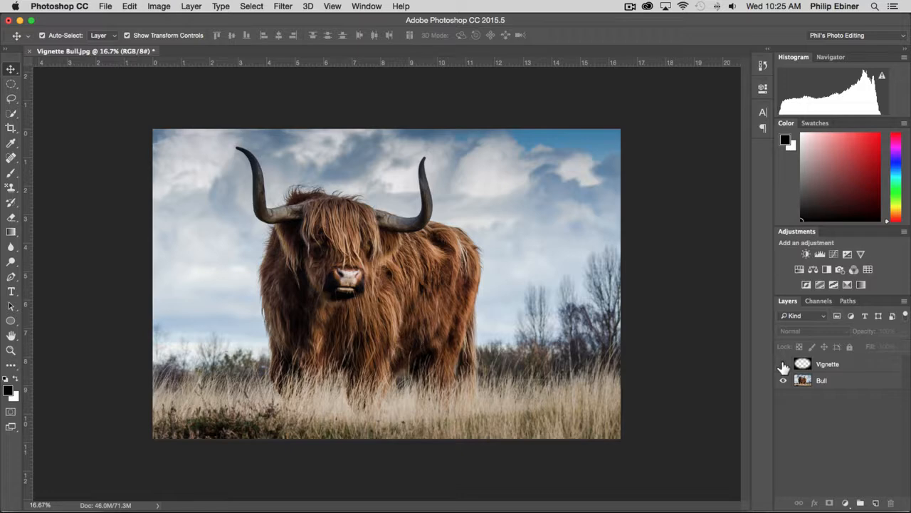
click(784, 365)
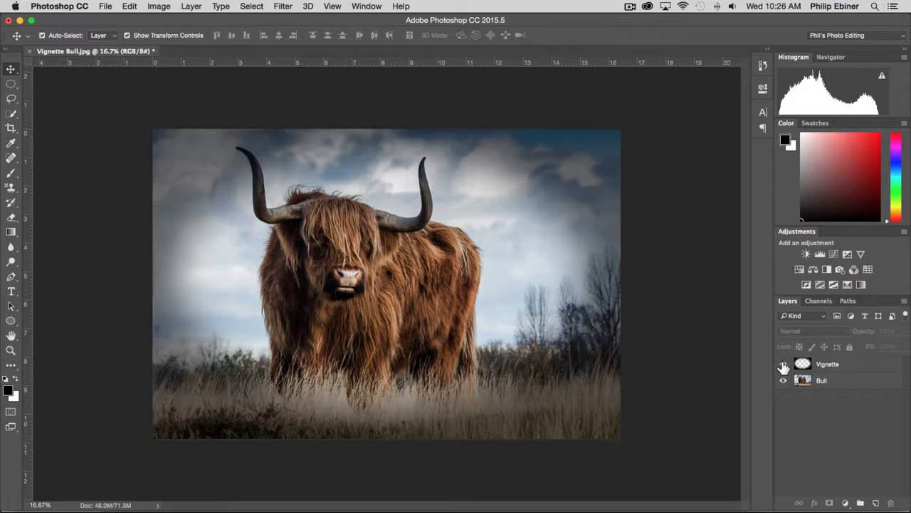
click(784, 364)
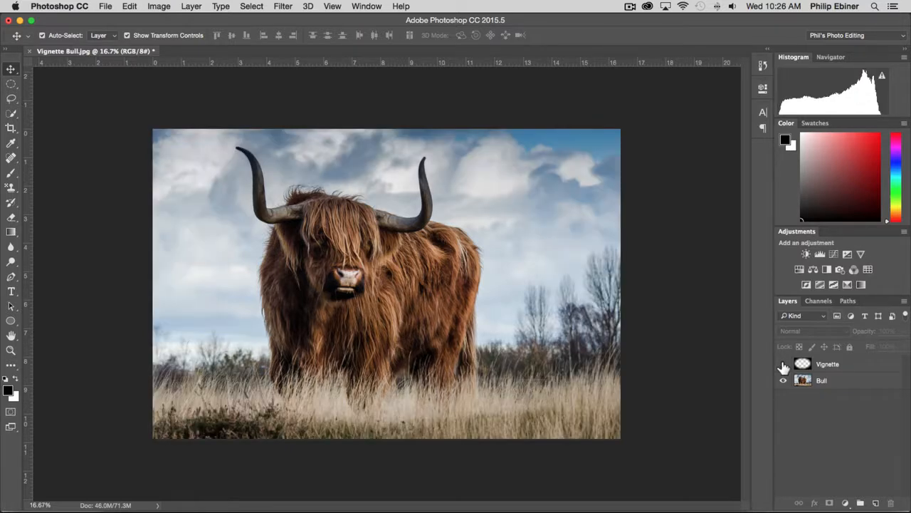
click(784, 364)
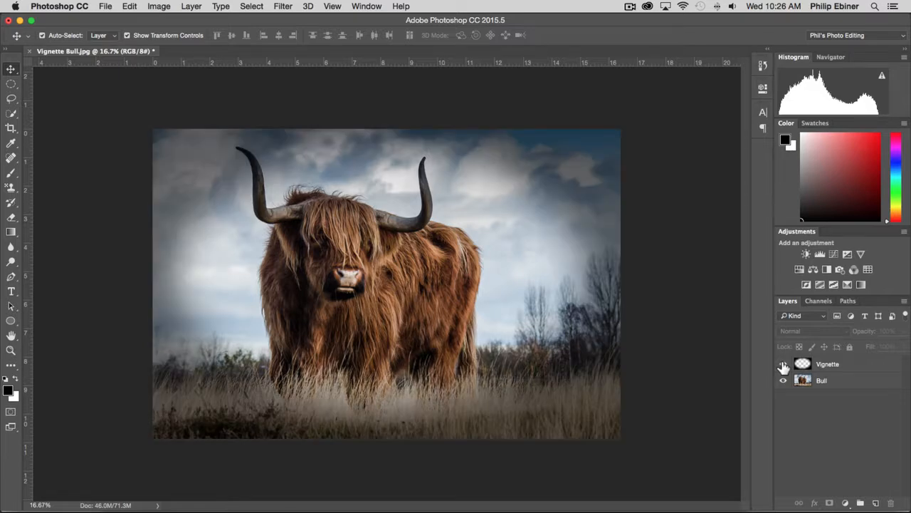
click(784, 365)
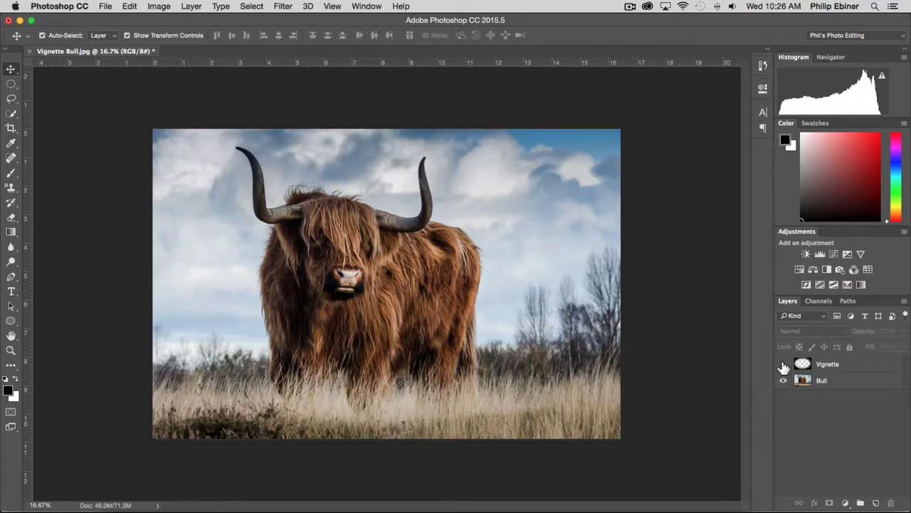
click(784, 364)
click(784, 364)
click(784, 363)
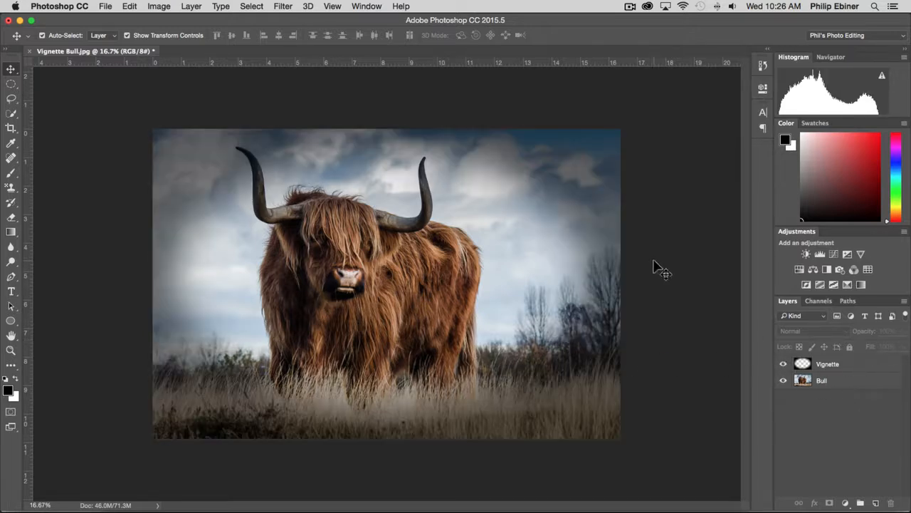
- Switch to Finder and place Flower.jpg from the Stock Photos folder into the bull document
key(super+Tab)
click(406, 258)
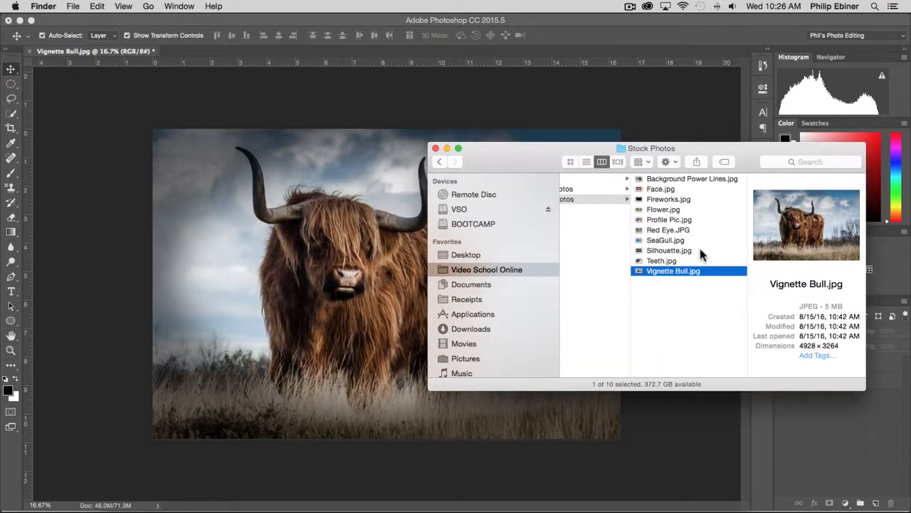
click(664, 211)
drag(663, 211, 153, 260)
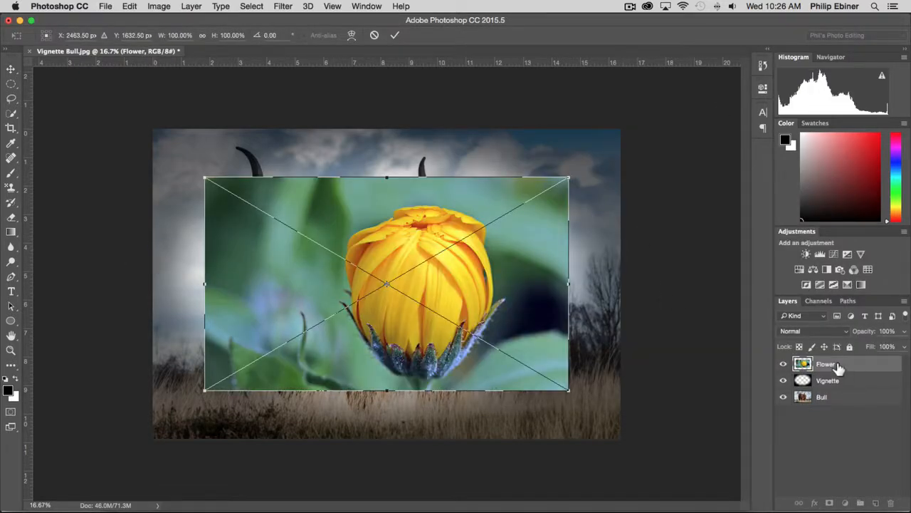
- Scale the placed flower image to 148.42% and arrange it beneath the Vignette layer, shifted slightly up and to the right
drag(569, 177, 653, 120)
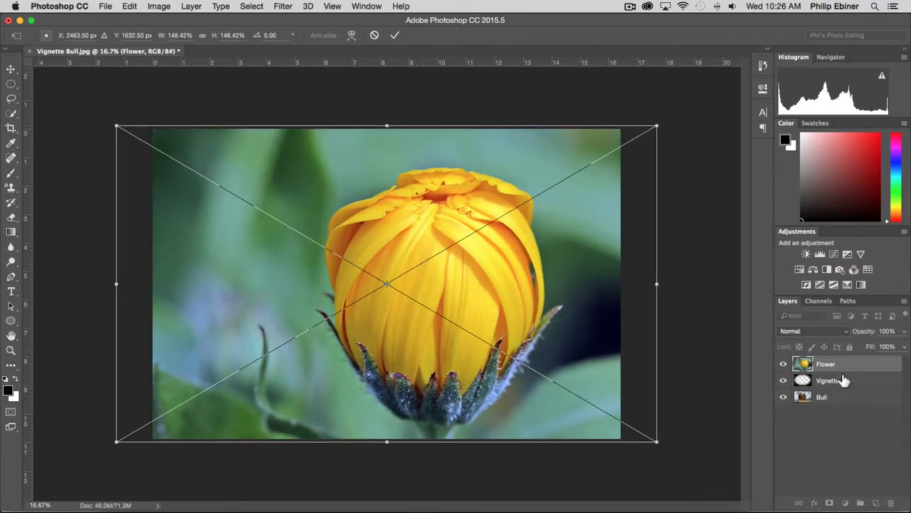
key(Return)
drag(842, 369, 830, 389)
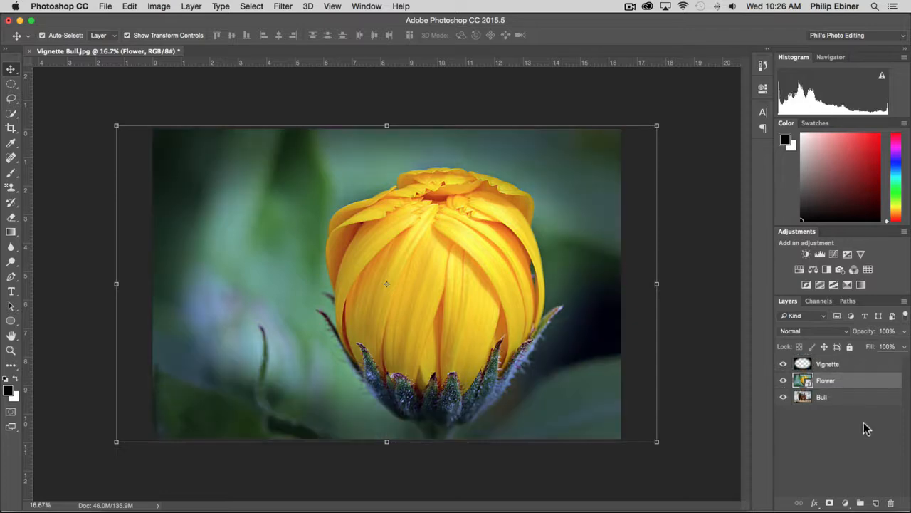
mouse_move(459, 258)
mouse_down()
mouse_move(404, 320)
mouse_move(475, 208)
mouse_move(464, 255)
mouse_move(463, 247)
mouse_up()
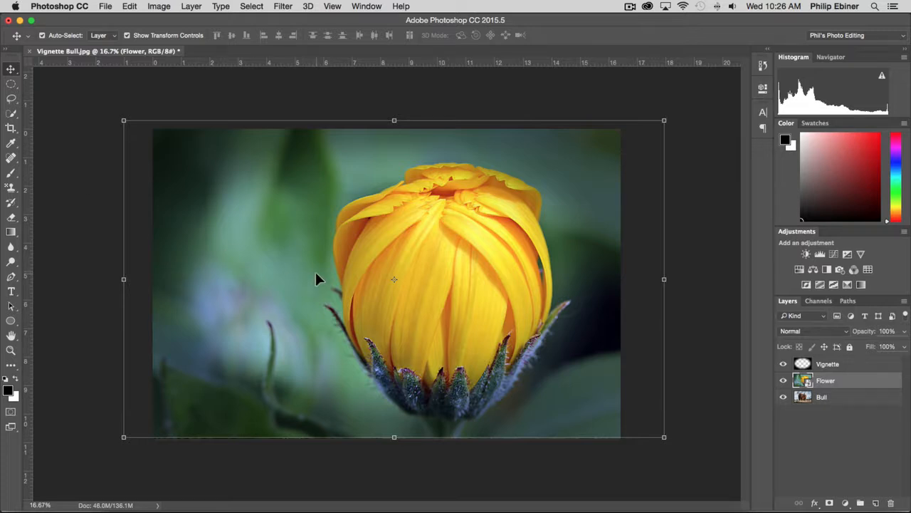
- Add a white Color Overlay layer style at 100% opacity to the Vignette layer
click(527, 203)
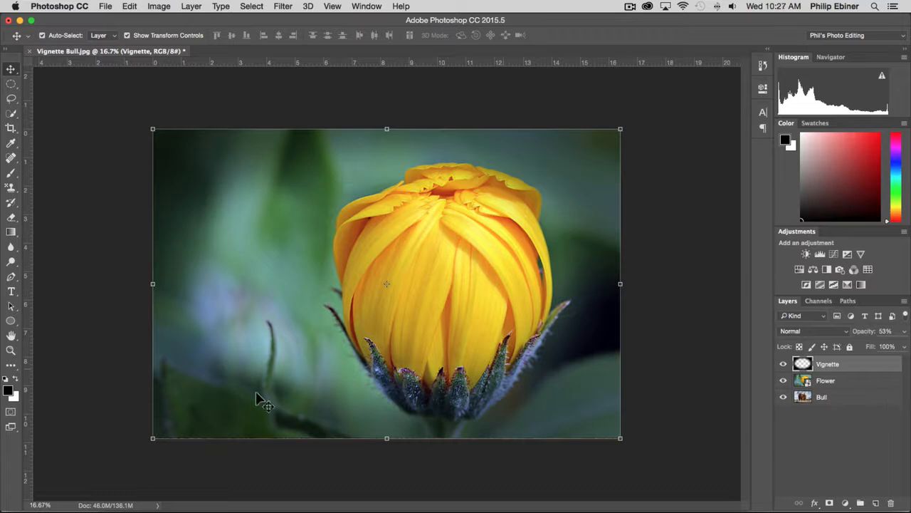
double_click(803, 365)
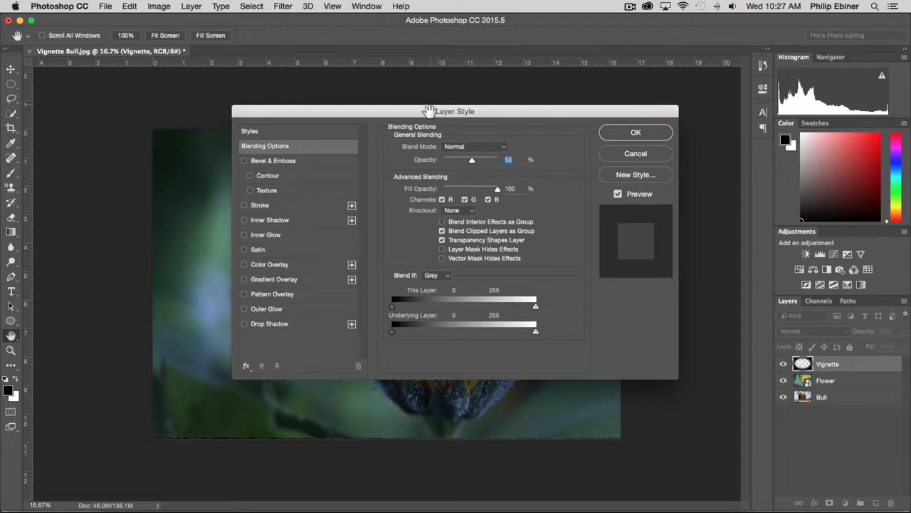
drag(430, 111, 644, 70)
click(491, 223)
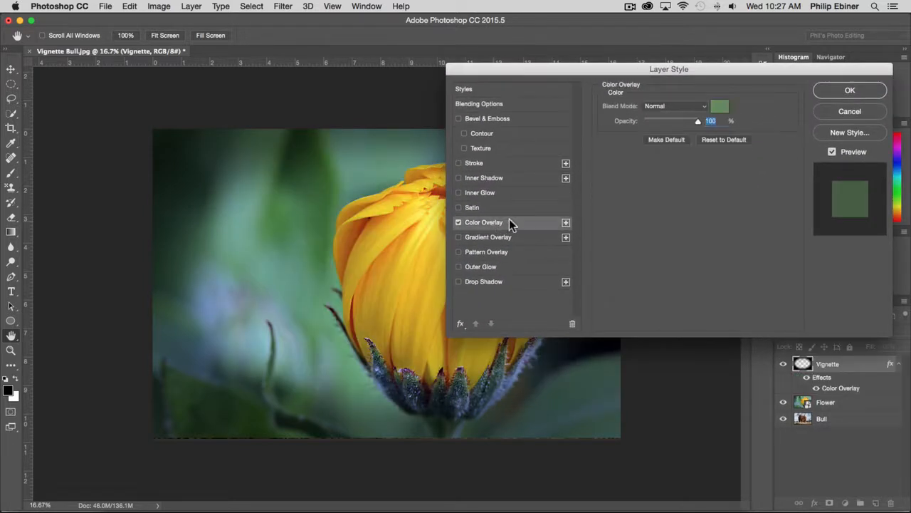
click(720, 106)
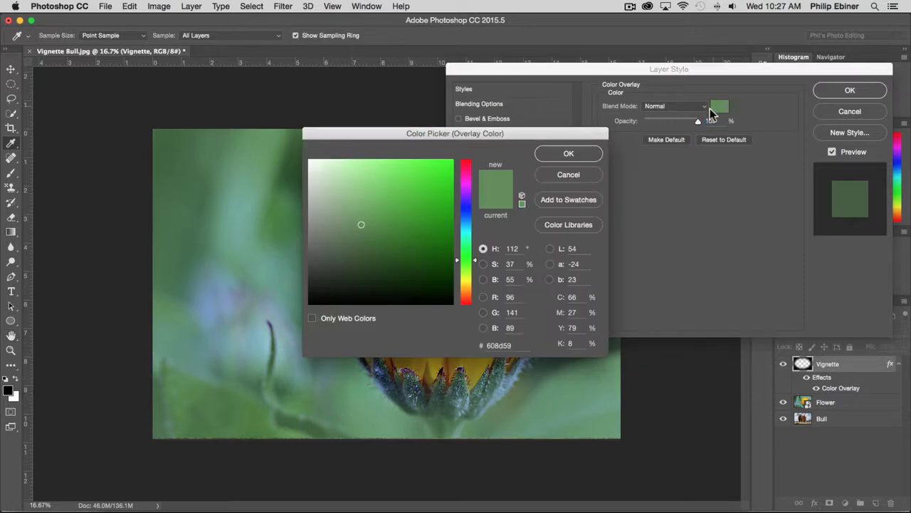
drag(263, 121, 205, 85)
click(565, 154)
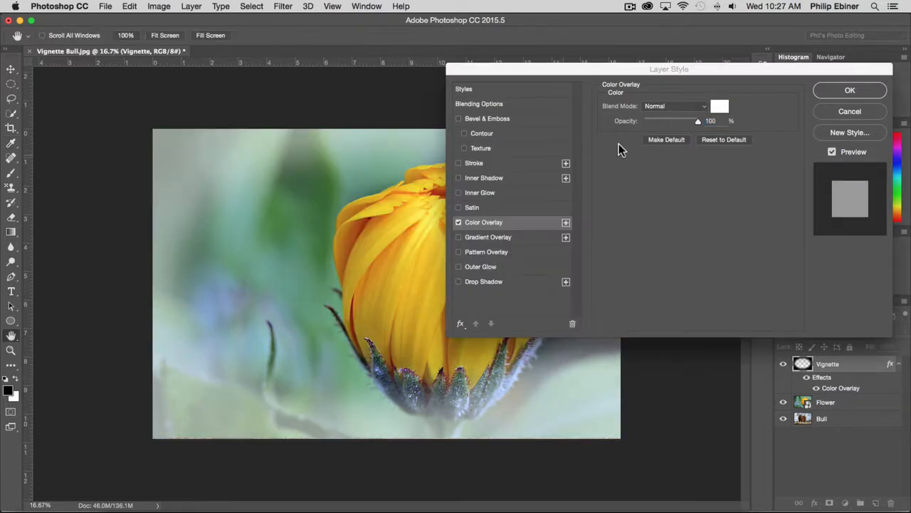
click(849, 93)
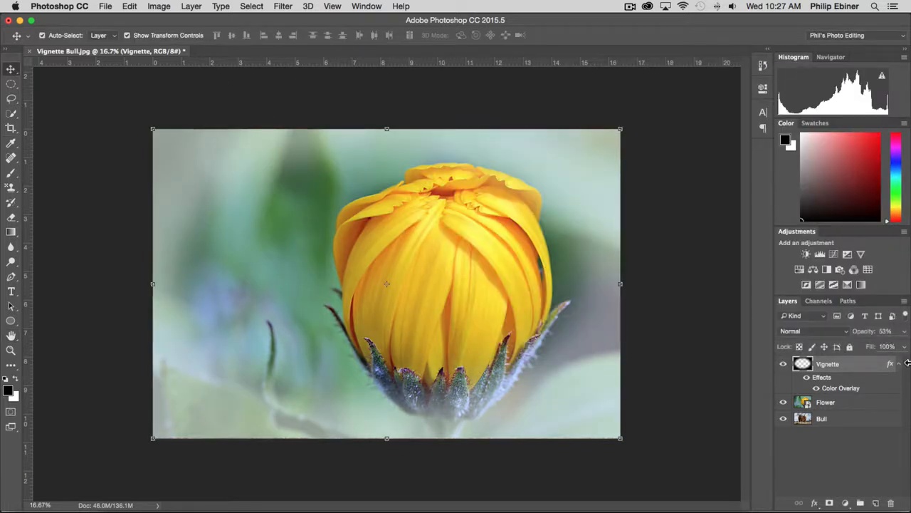
- Switch the Vignette layer's effects off and on to compare the black and white vignettes
click(807, 377)
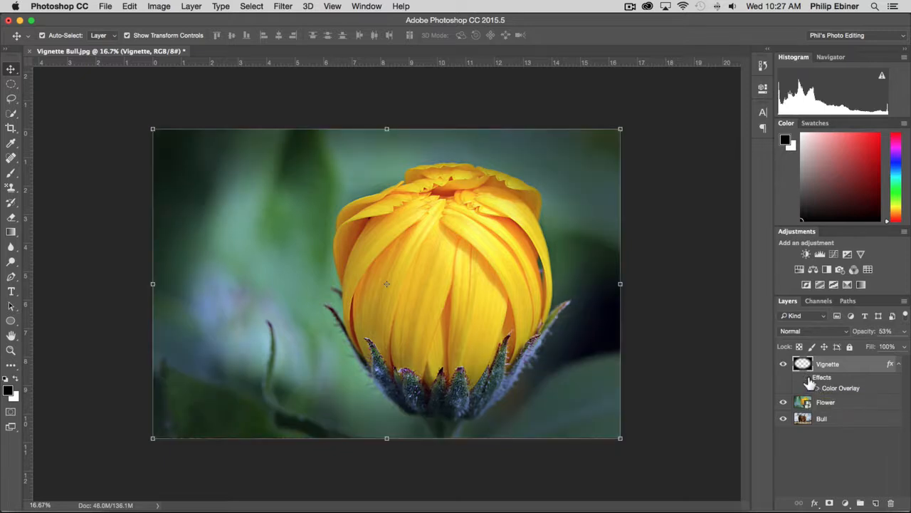
click(808, 379)
click(807, 378)
click(808, 378)
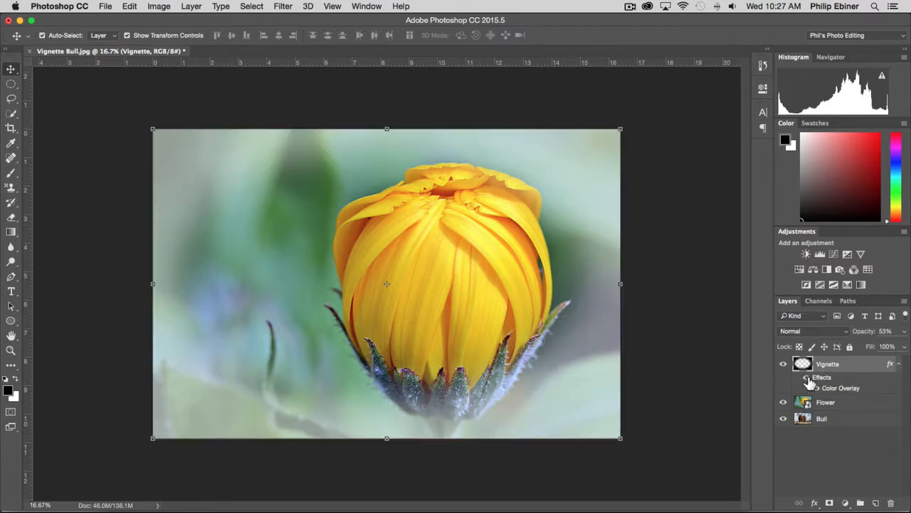